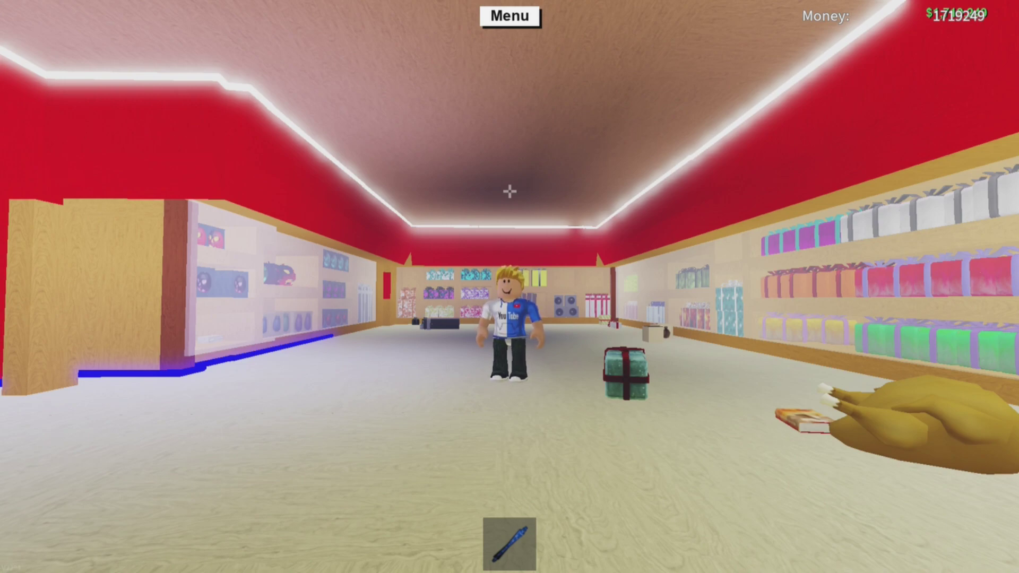
Shrink the safe zone box two notches from the settings menu, then resume playing
key(Escape)
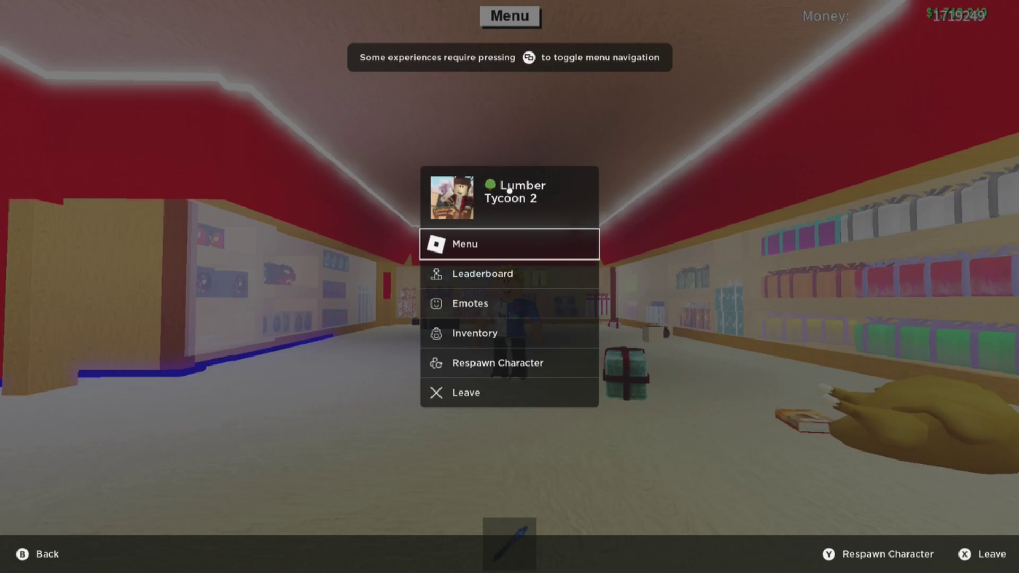
key(Escape)
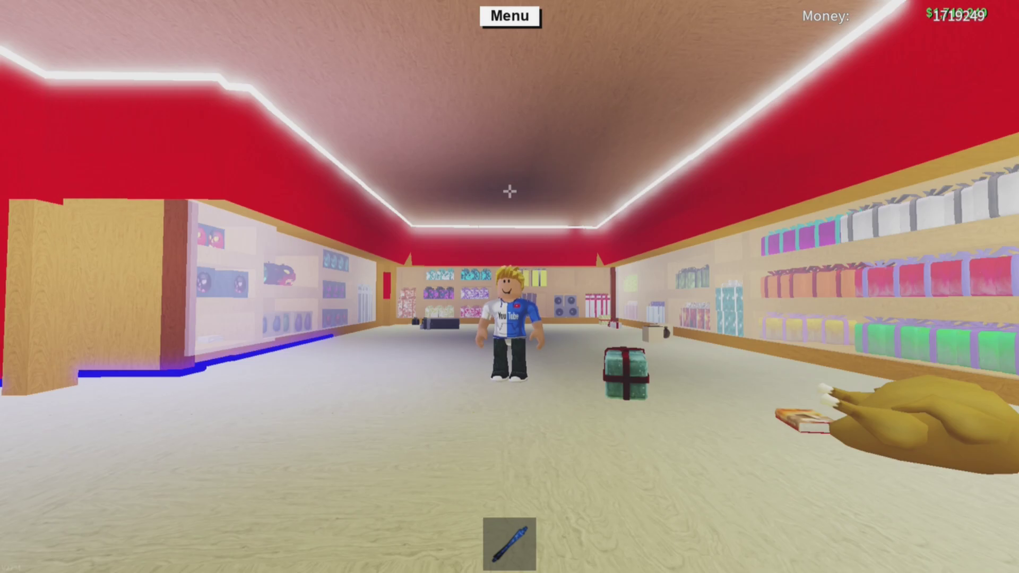
key(Escape)
key(Escape)
key(Escape)
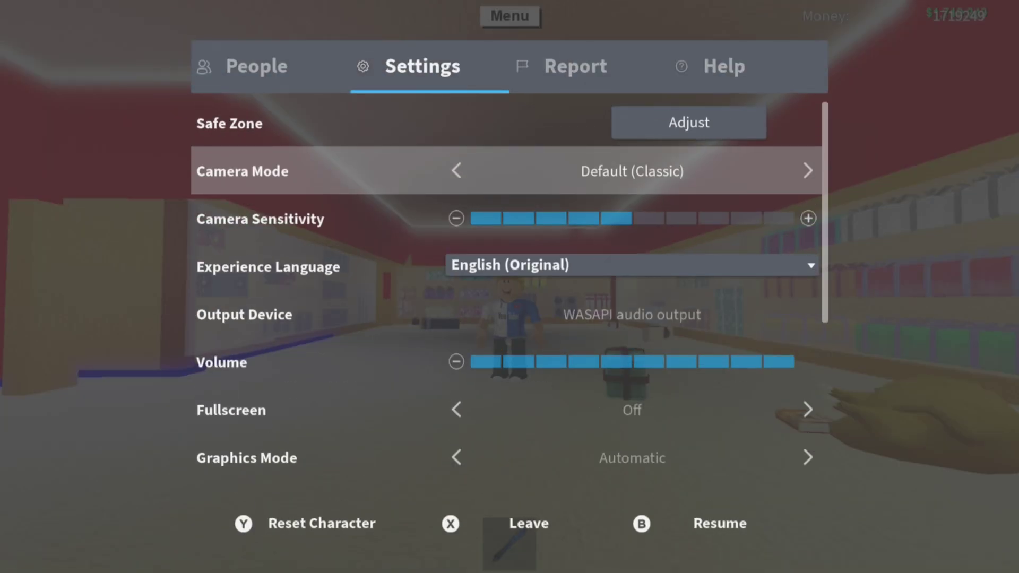
key(Up)
key(Return)
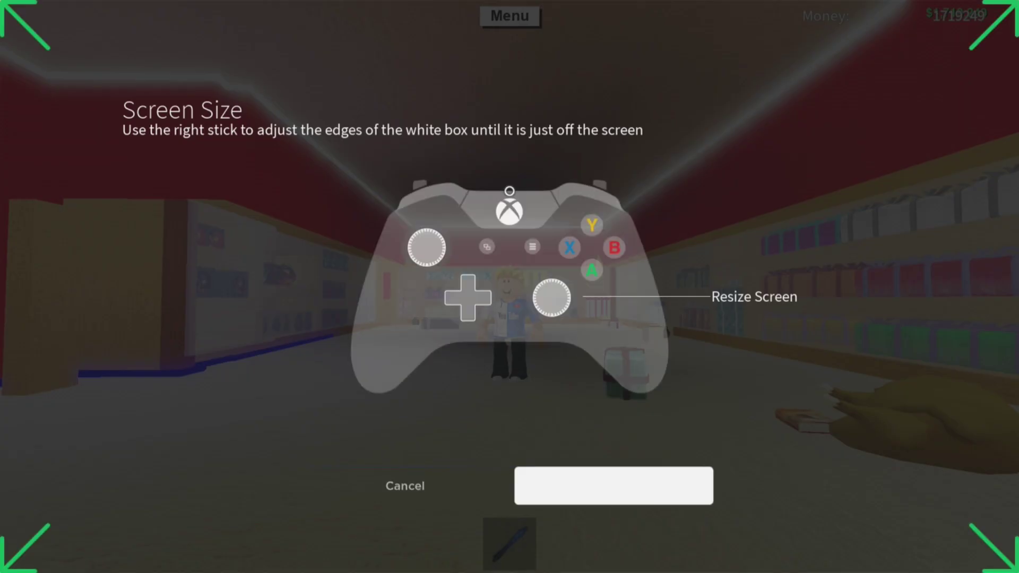
key(Down)
key(Down)
key(Down)
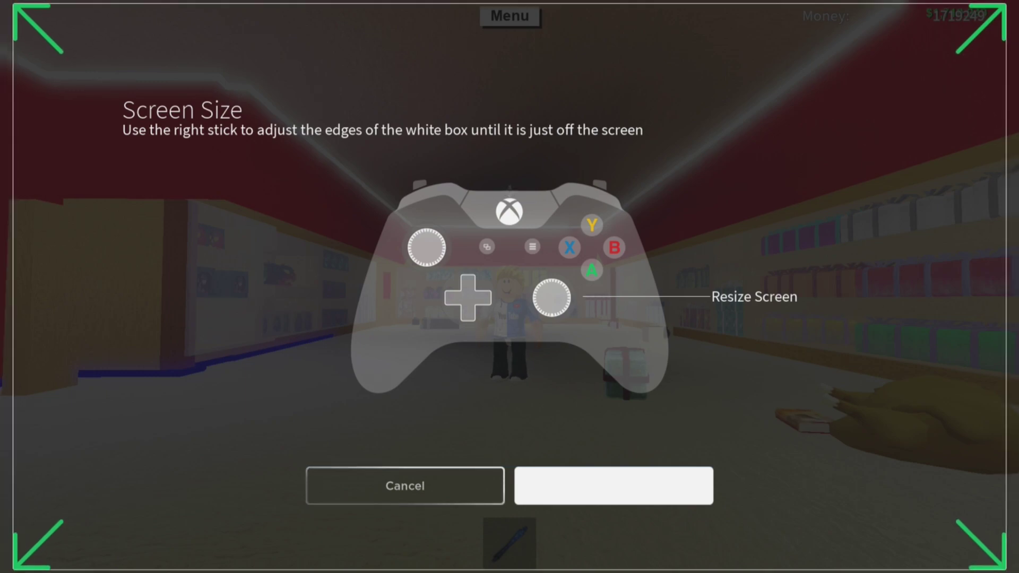
key(Down)
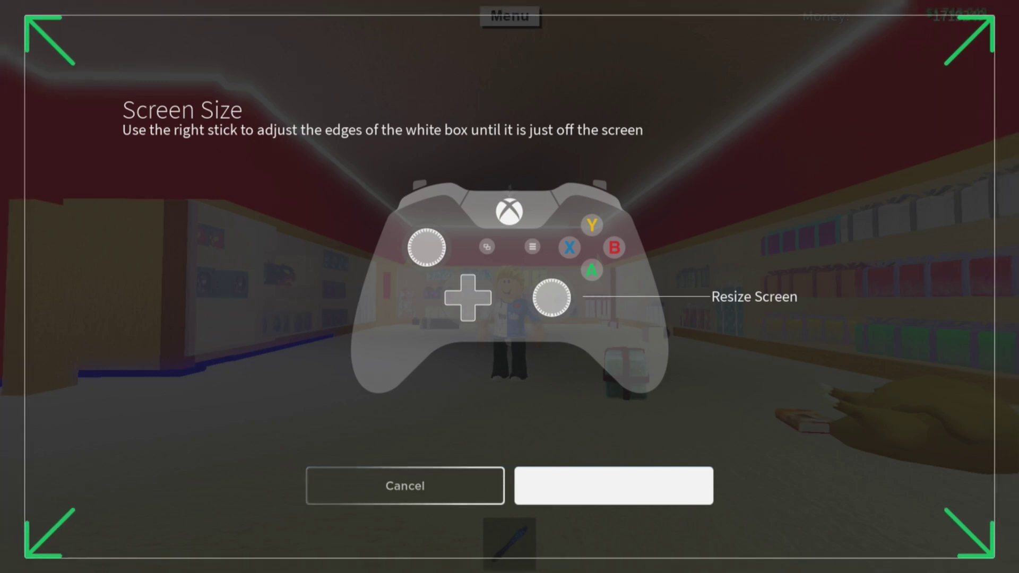
key(Escape)
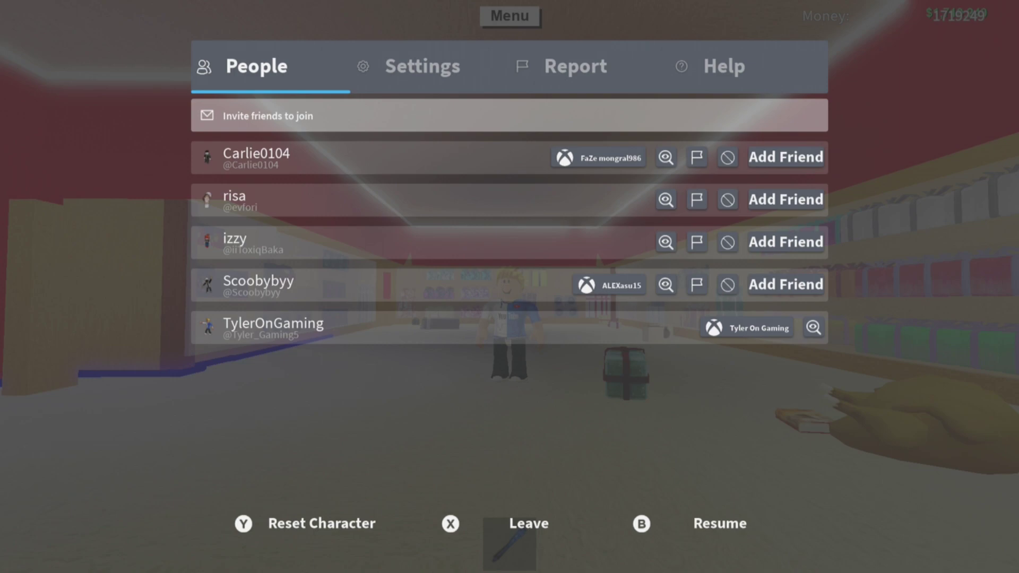
key(Escape)
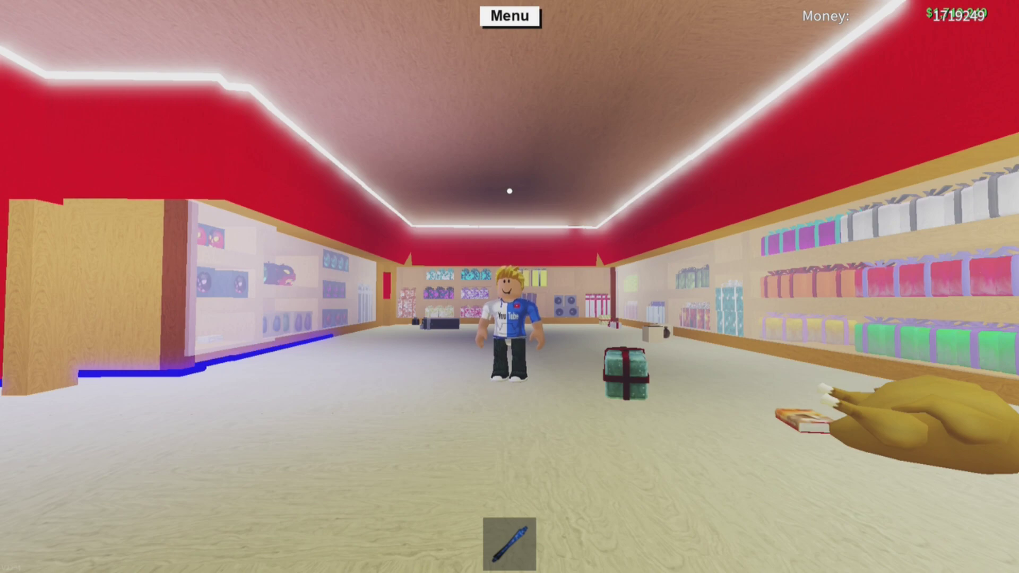
Reopen the safe zone adjustment, shrink the box inward again, and confirm the screen size
key(Return)
key(Escape)
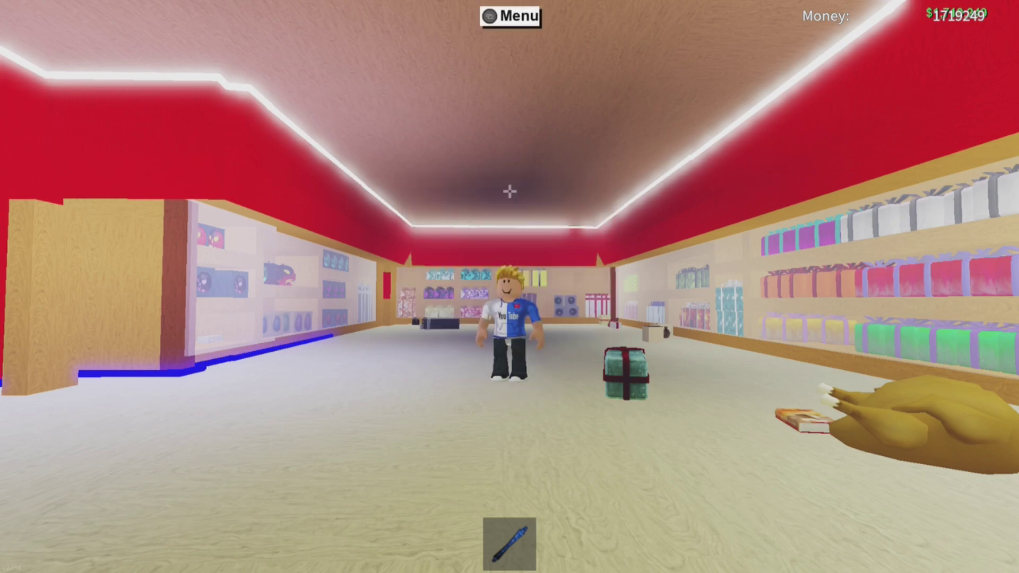
key(Escape)
key(Escape)
key(Escape)
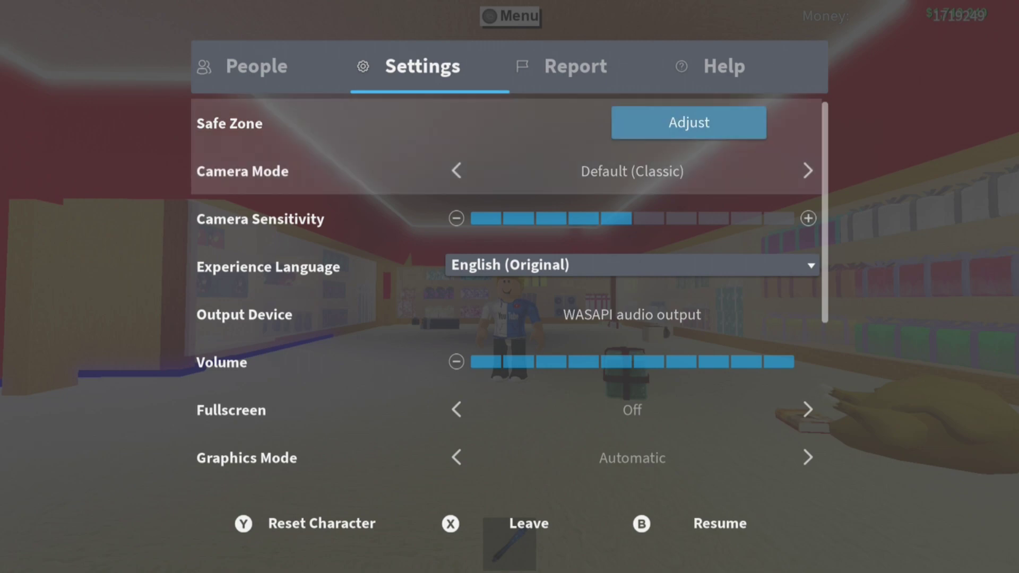
key(Return)
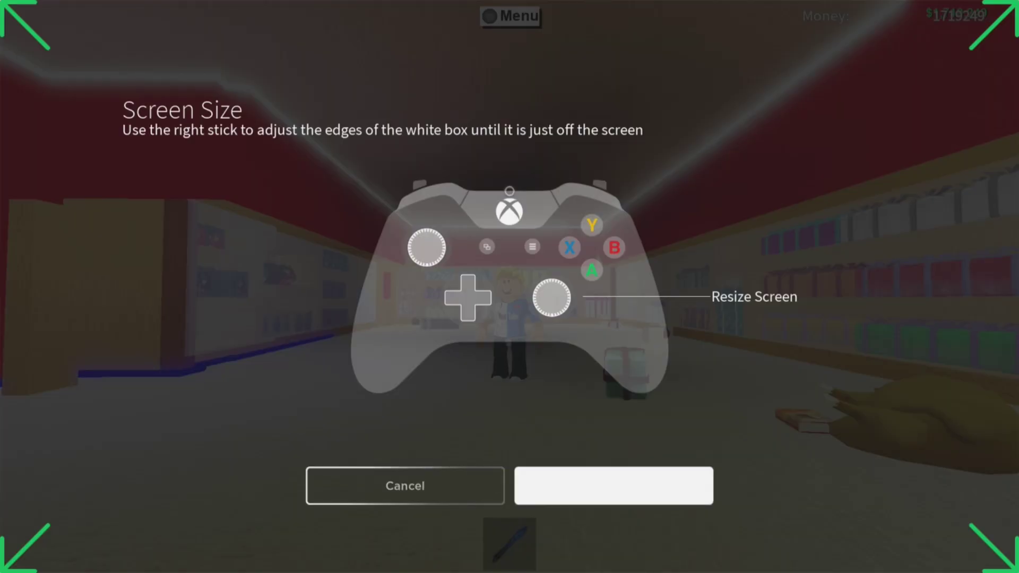
key(Down)
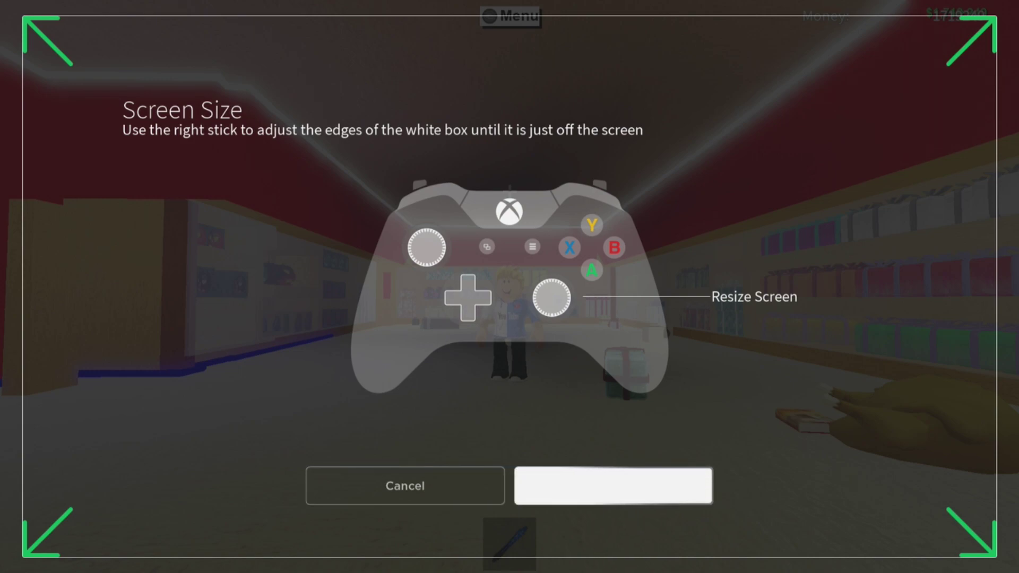
key(Return)
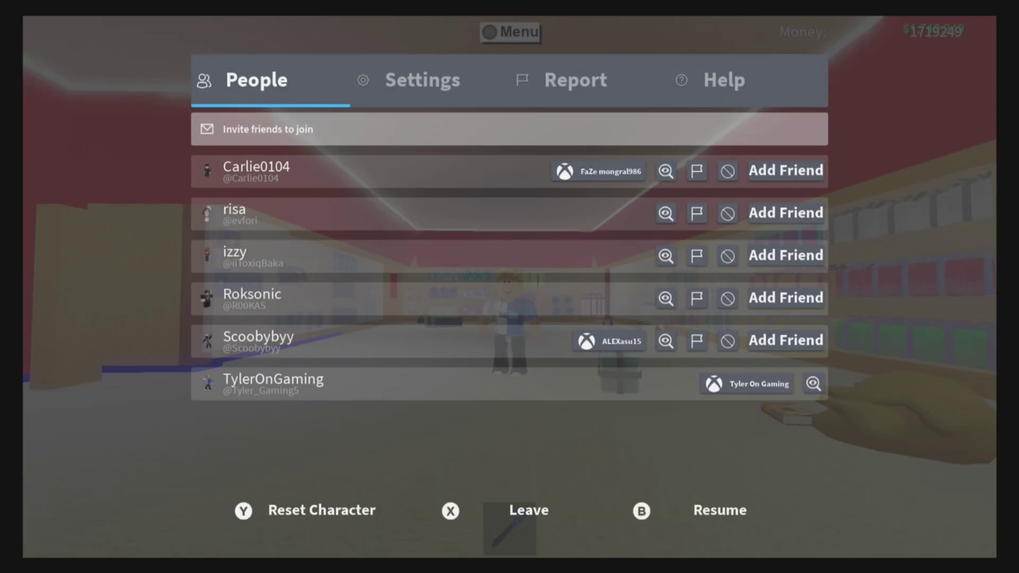
Resume gameplay to see the store scene inset within the black border
key(Escape)
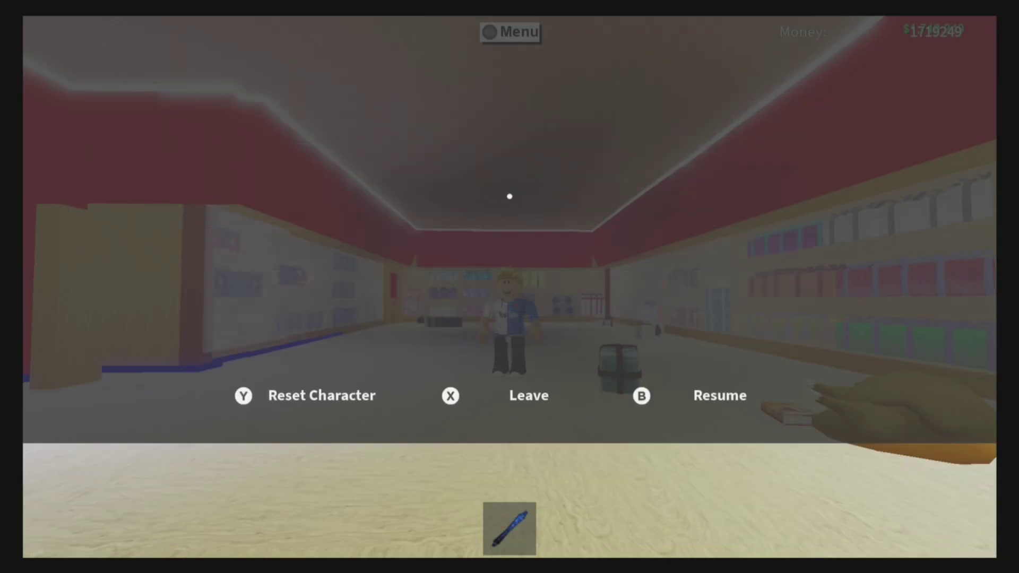